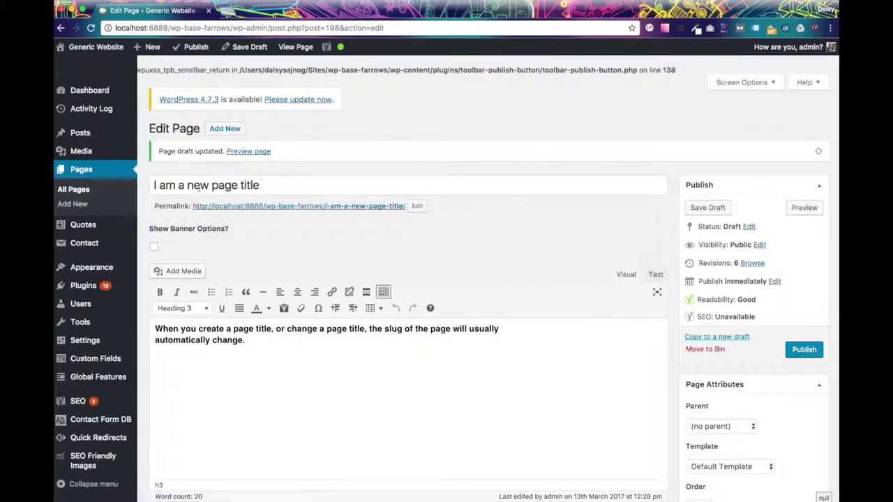
{"action": "double_click", "coordinate": [191, 185]}
{"action": "left_click", "coordinate": [364, 223]}
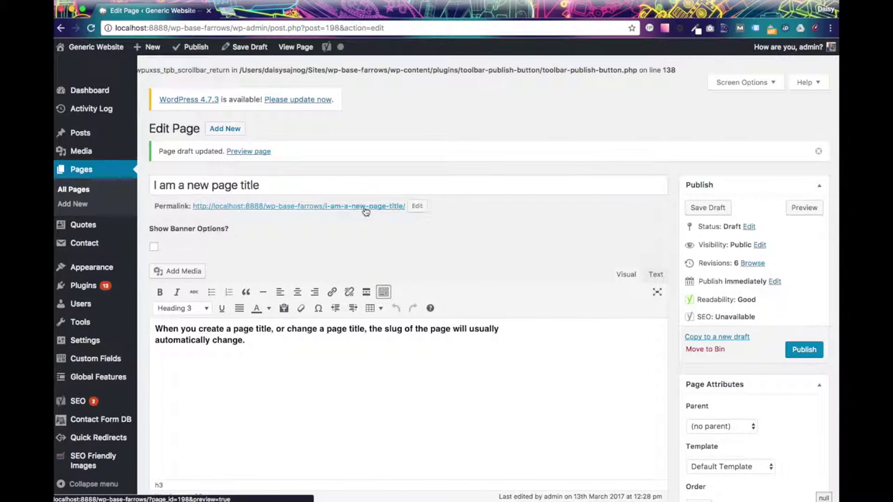
{"action": "left_click_drag", "start_coordinate": [367, 209], "coordinate": [384, 251]}
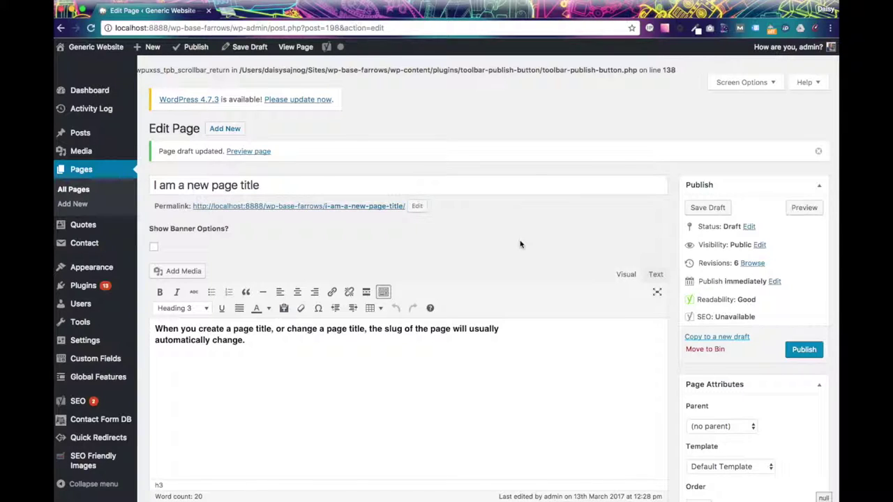
Clear the draft page's title and save the draft
{"action": "left_click_drag", "start_coordinate": [300, 185], "coordinate": [150, 183]}
{"action": "key", "text": "BackSpace"}
{"action": "left_click", "coordinate": [317, 252]}
{"action": "left_click", "coordinate": [702, 208]}
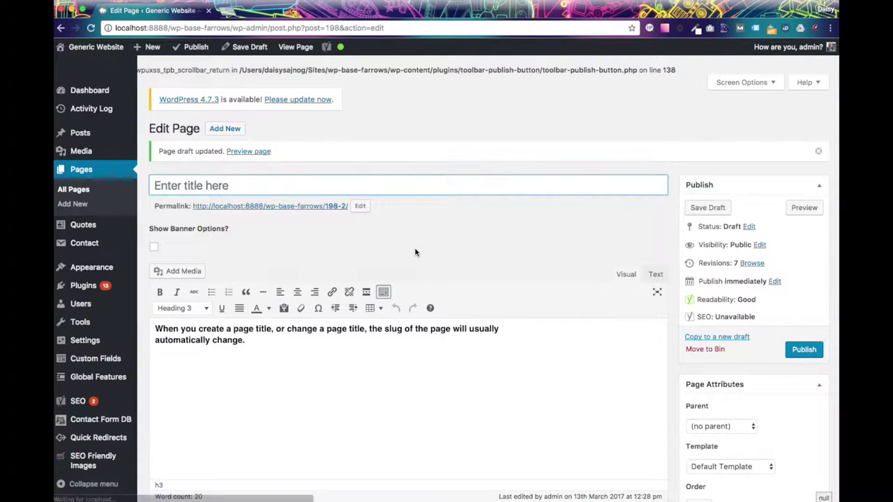
Open the untitled page's permalink slug for editing and accept it as is
{"action": "left_click", "coordinate": [360, 206]}
{"action": "double_click", "coordinate": [319, 202]}
{"action": "left_click", "coordinate": [343, 233]}
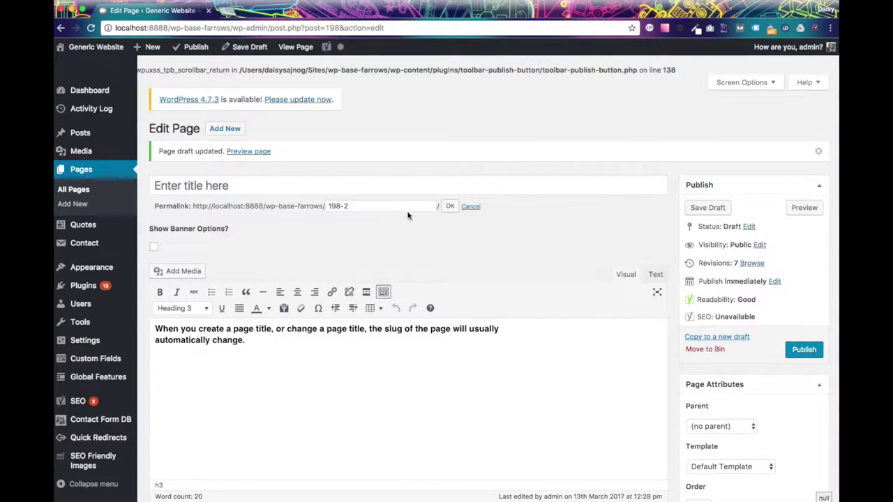
{"action": "left_click", "coordinate": [449, 206]}
Title the page "I am a page title" and save the draft
{"action": "left_click", "coordinate": [289, 188]}
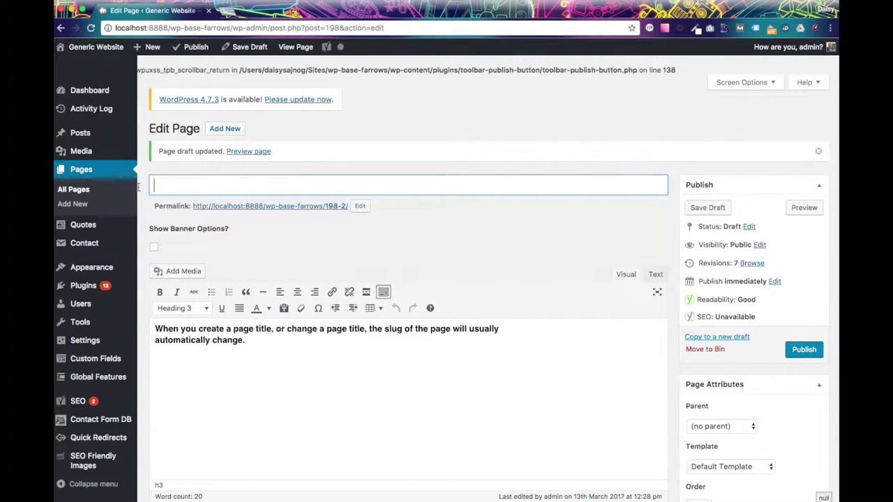
{"action": "type", "text": "I am a page titles"}
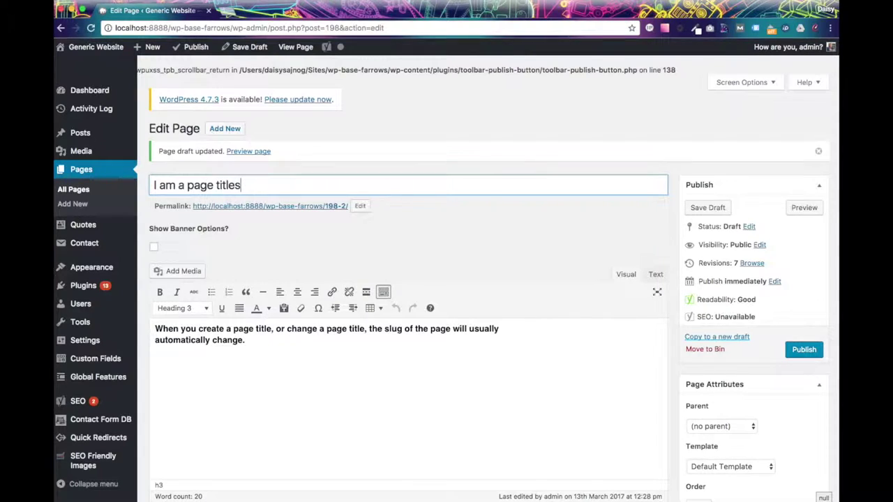
{"action": "key", "text": "BackSpace"}
{"action": "left_click", "coordinate": [523, 219]}
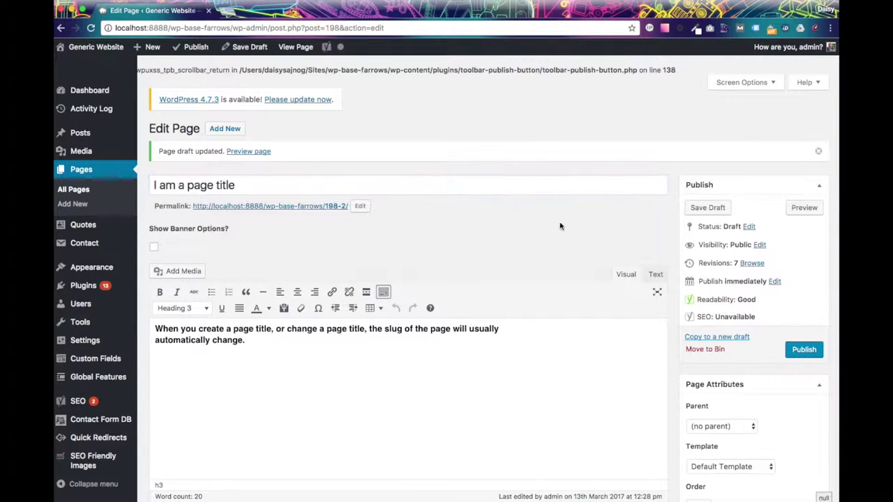
{"action": "left_click", "coordinate": [707, 207]}
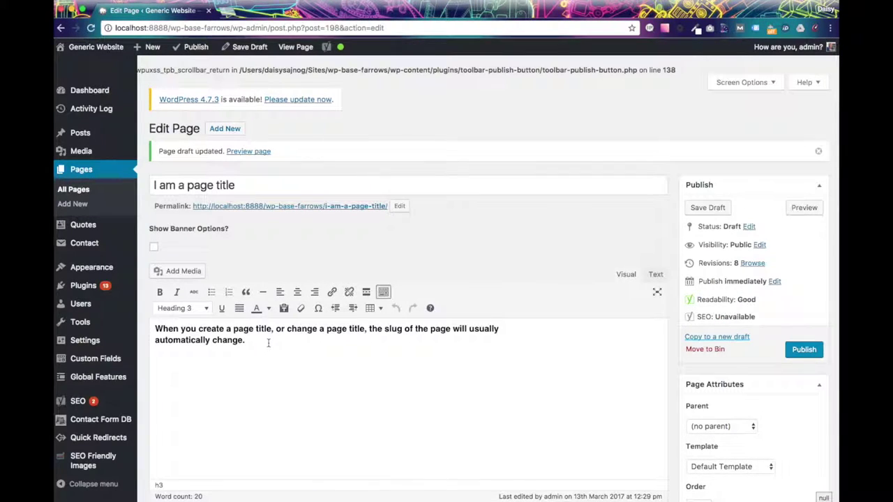
{"action": "left_click", "coordinate": [268, 343]}
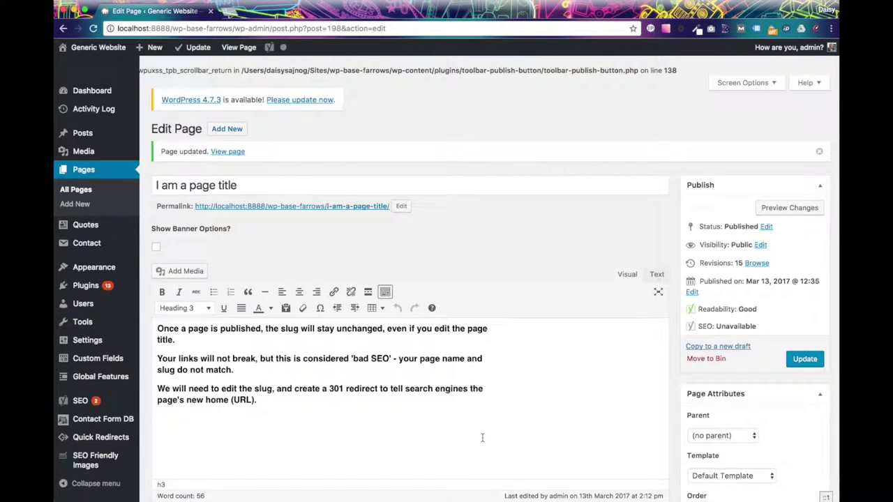
View the published page on the live site, then return to editing it
{"action": "left_click", "coordinate": [267, 182]}
{"action": "left_click", "coordinate": [370, 237]}
{"action": "left_click", "coordinate": [241, 47]}
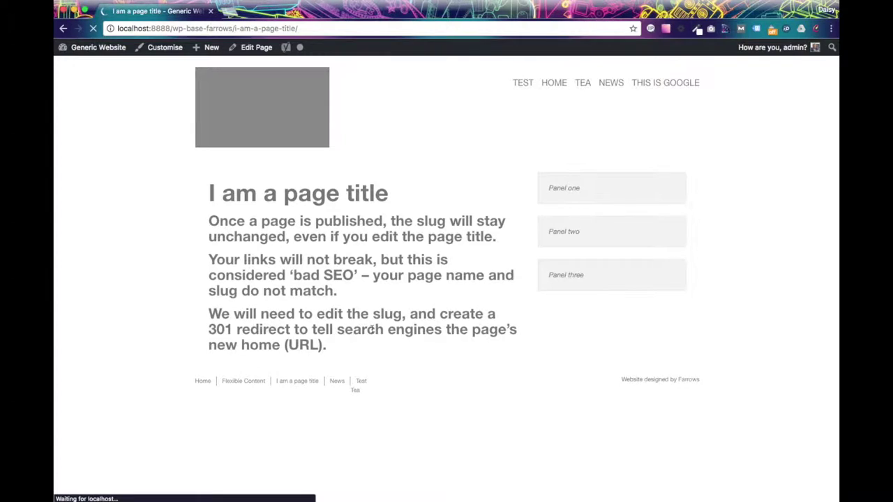
{"action": "left_click", "coordinate": [256, 47]}
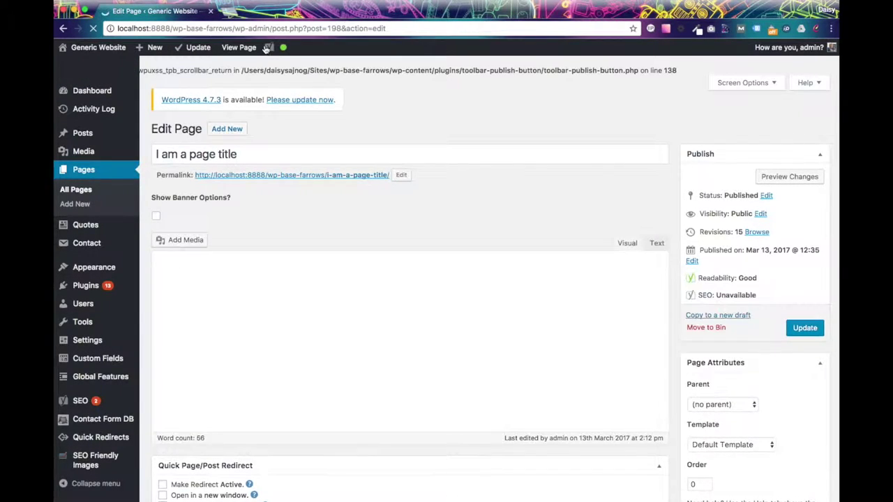
Copy the page's slug i-am-a-page-title into a text note under the heading "old slug", then return to the page editor
{"action": "left_click", "coordinate": [401, 175]}
{"action": "left_click_drag", "start_coordinate": [391, 175], "coordinate": [338, 175]}
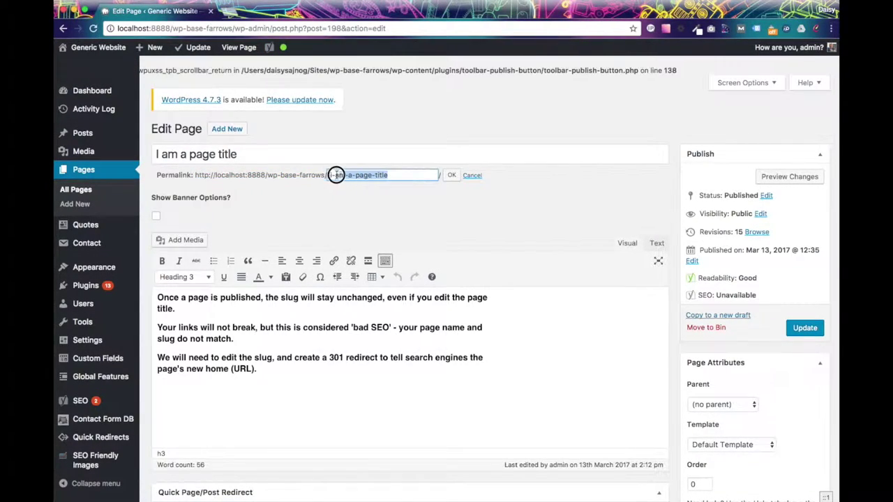
{"action": "right_click", "coordinate": [339, 175]}
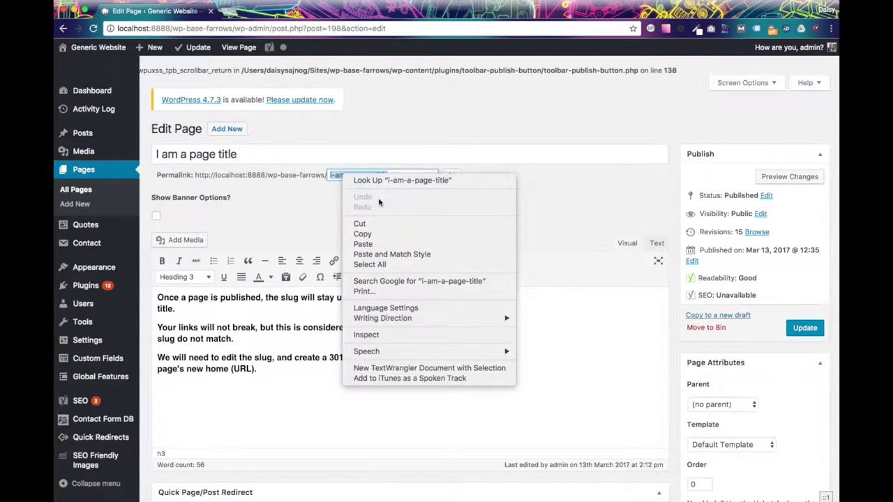
{"action": "left_click", "coordinate": [367, 234]}
{"action": "key", "text": "super+Tab"}
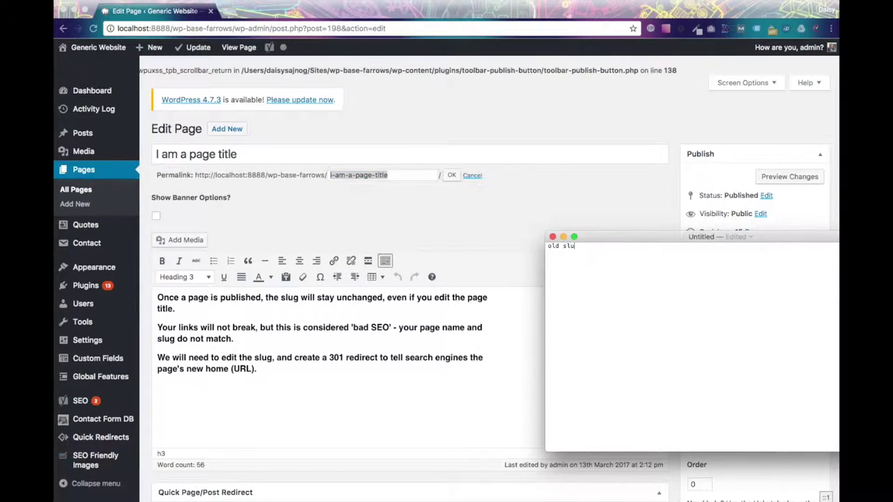
{"action": "key", "text": "super+v"}
{"action": "key", "text": "super+Tab"}
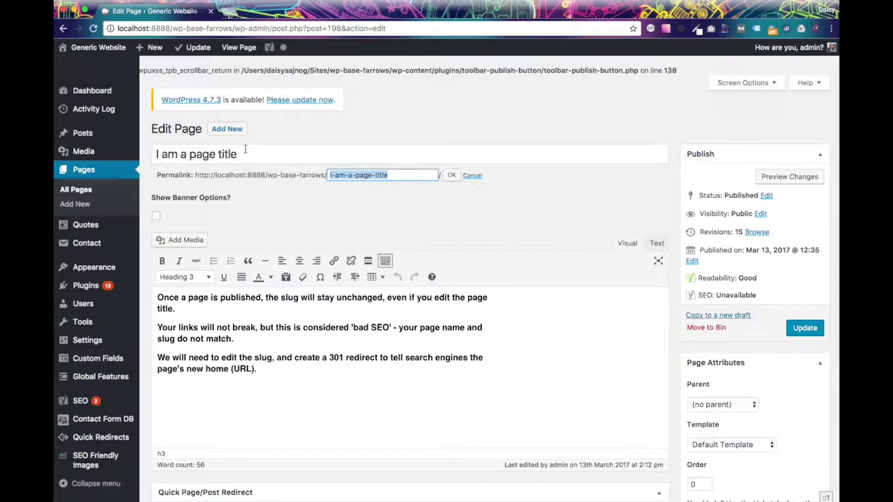
Change the page title to "New page name"
{"action": "left_click", "coordinate": [245, 149]}
{"action": "left_click_drag", "start_coordinate": [282, 152], "coordinate": [141, 151]}
{"action": "type", "text": "New page name"}
Empty the permalink slug so it regenerates from the title as new-page-name, and update the page
{"action": "key", "text": "Tab"}
{"action": "key", "text": "BackSpace"}
{"action": "left_click", "coordinate": [434, 202]}
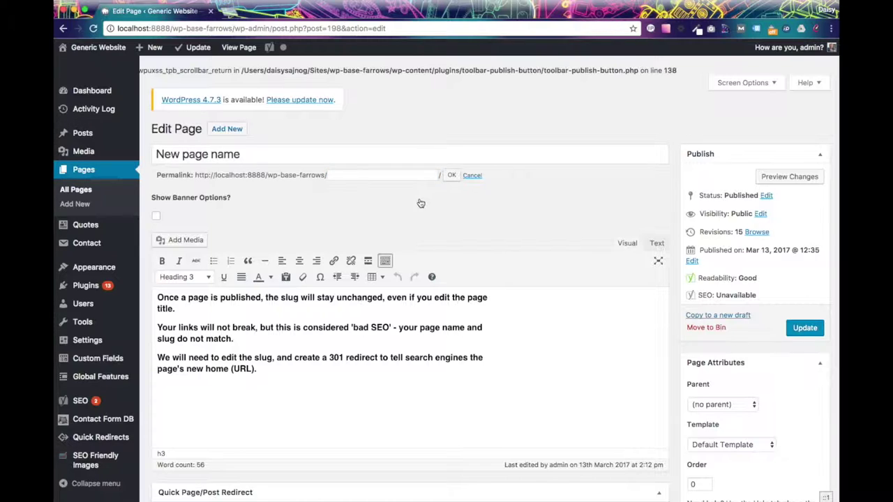
{"action": "left_click", "coordinate": [452, 175]}
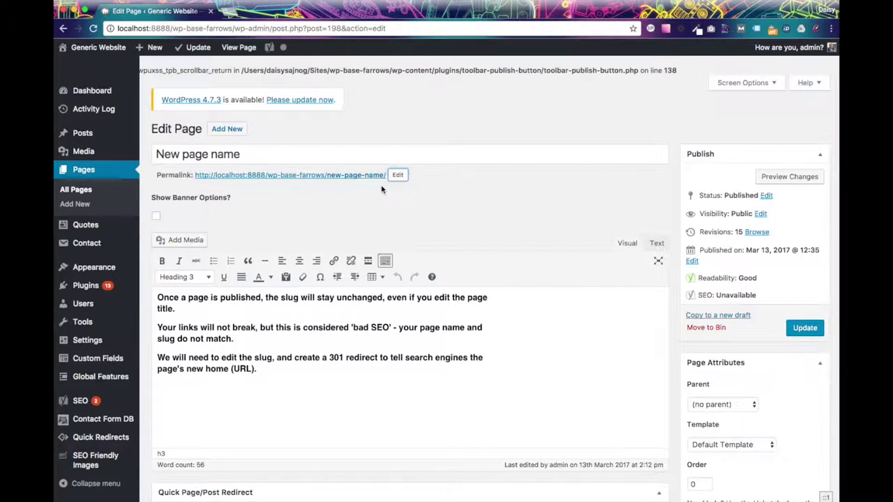
{"action": "left_click", "coordinate": [807, 331]}
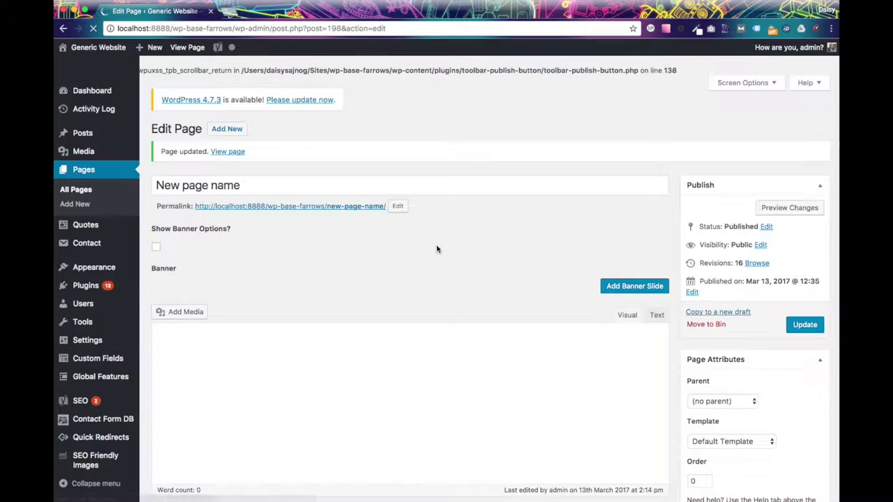
Copy the slug new-page-name into the text note under "new slug", then return to the browser
{"action": "left_click", "coordinate": [398, 206]}
{"action": "double_click", "coordinate": [409, 206]}
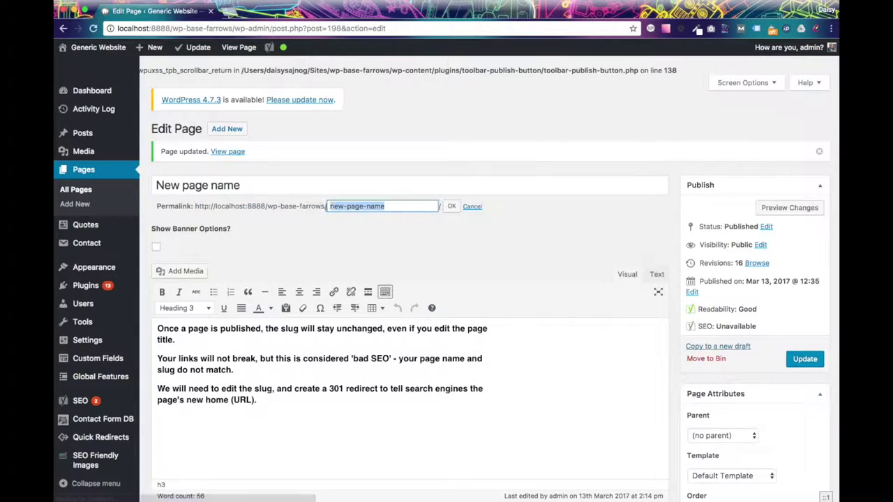
{"action": "right_click", "coordinate": [339, 206]}
{"action": "left_click", "coordinate": [366, 270]}
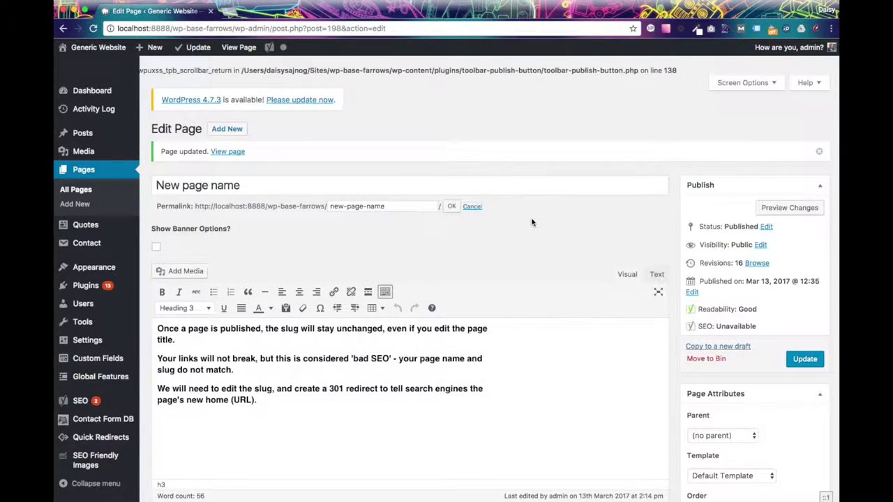
{"action": "key", "text": "super+Tab"}
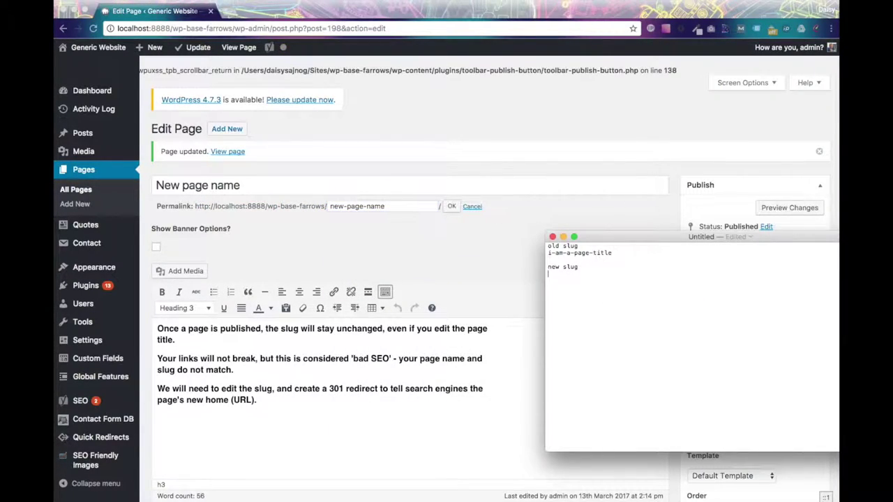
{"action": "right_click", "coordinate": [563, 277]}
{"action": "left_click", "coordinate": [585, 301]}
{"action": "left_click", "coordinate": [512, 267]}
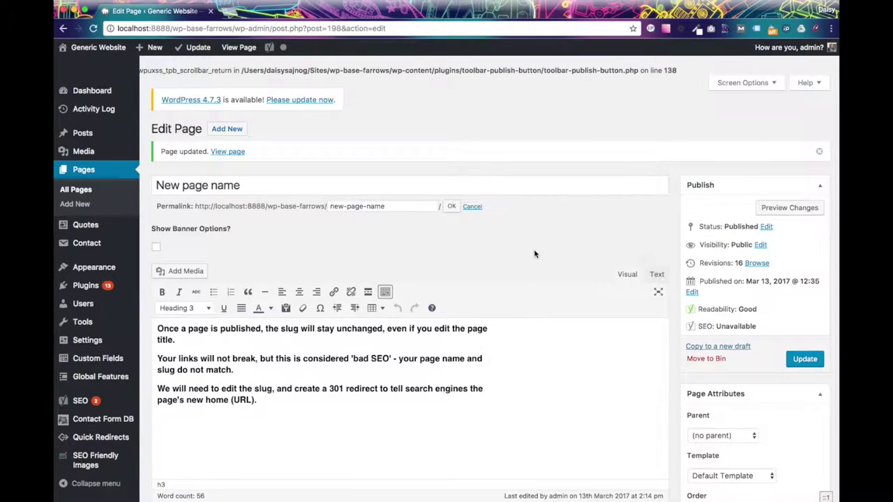
View the renamed page on the site and copy the old slug i-am-a-page-title from the text note
{"action": "left_click", "coordinate": [235, 48]}
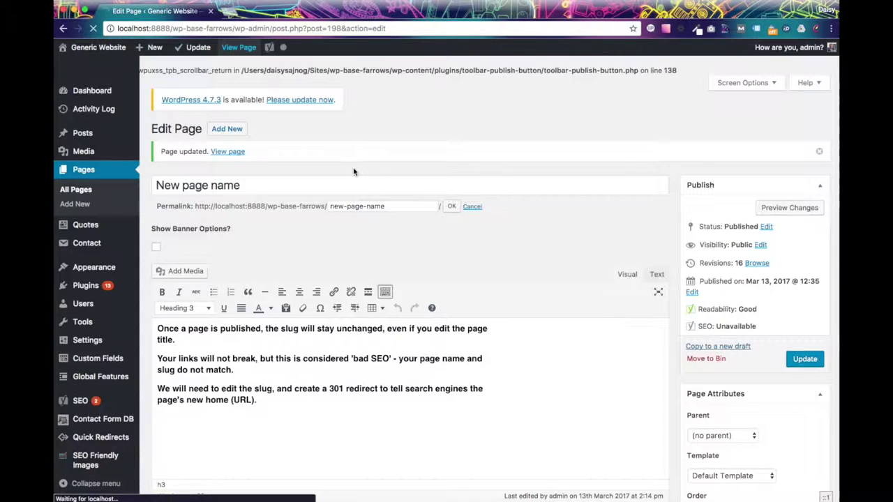
{"action": "key", "text": "super+Tab"}
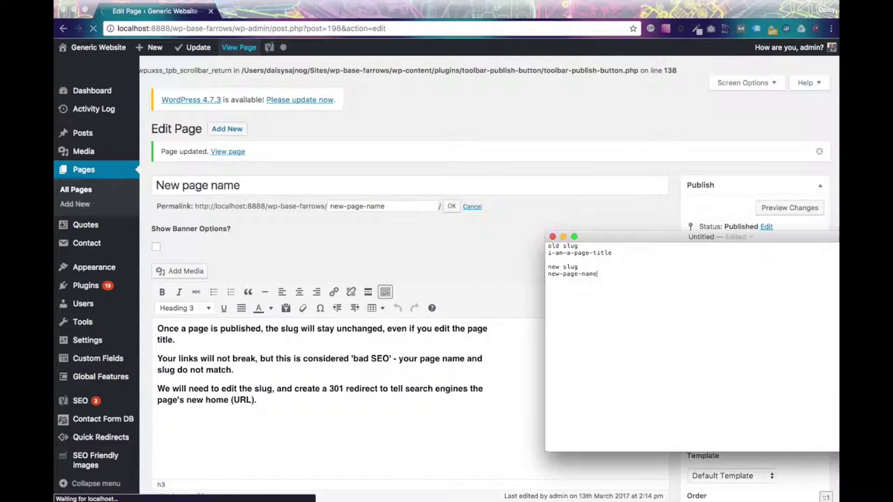
{"action": "left_click_drag", "start_coordinate": [613, 253], "coordinate": [548, 253]}
{"action": "right_click", "coordinate": [568, 253]}
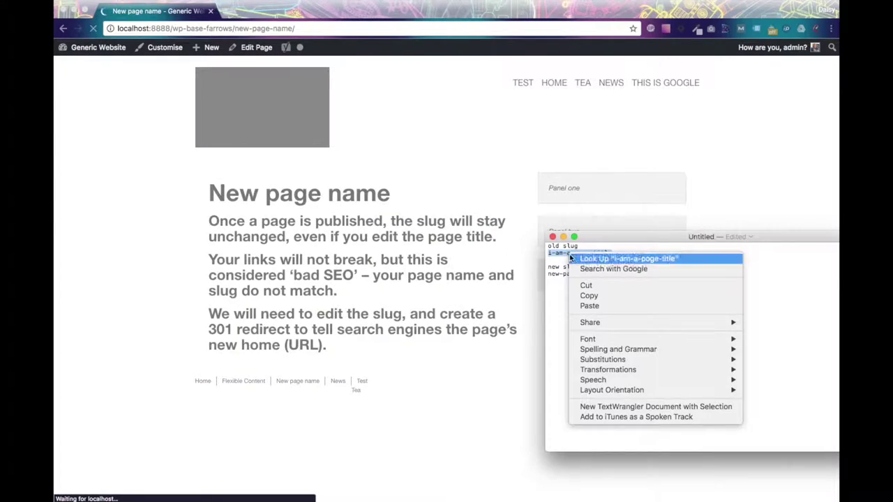
{"action": "left_click", "coordinate": [591, 295]}
{"action": "left_click", "coordinate": [455, 152]}
Test the old address by loading localhost:8888/wp-base-farrows/i-am-a-page-title/, then go back to the renamed page
{"action": "left_click_drag", "start_coordinate": [295, 28], "coordinate": [233, 28]}
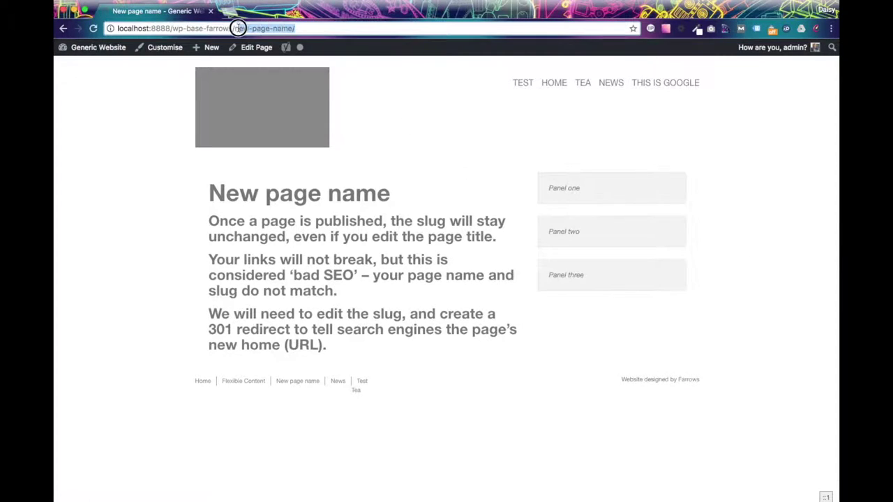
{"action": "left_click", "coordinate": [361, 95]}
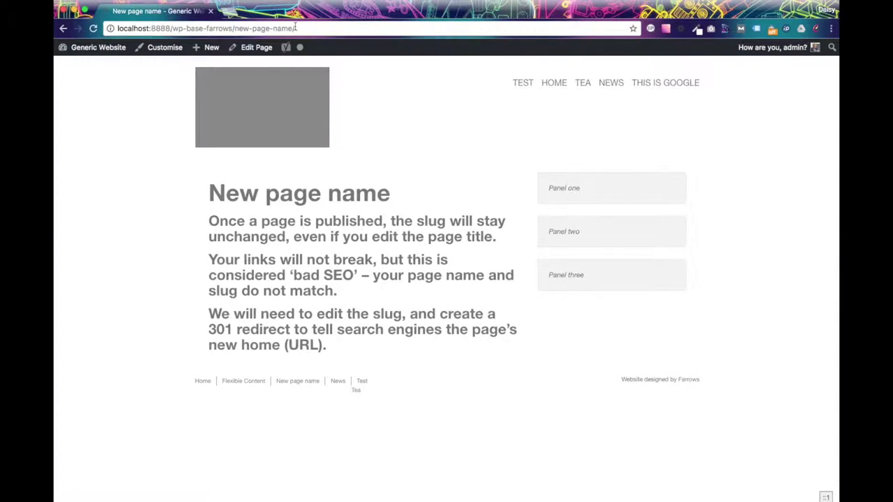
{"action": "left_click_drag", "start_coordinate": [295, 28], "coordinate": [242, 28]}
{"action": "key", "text": "BackSpace"}
{"action": "right_click", "coordinate": [266, 28]}
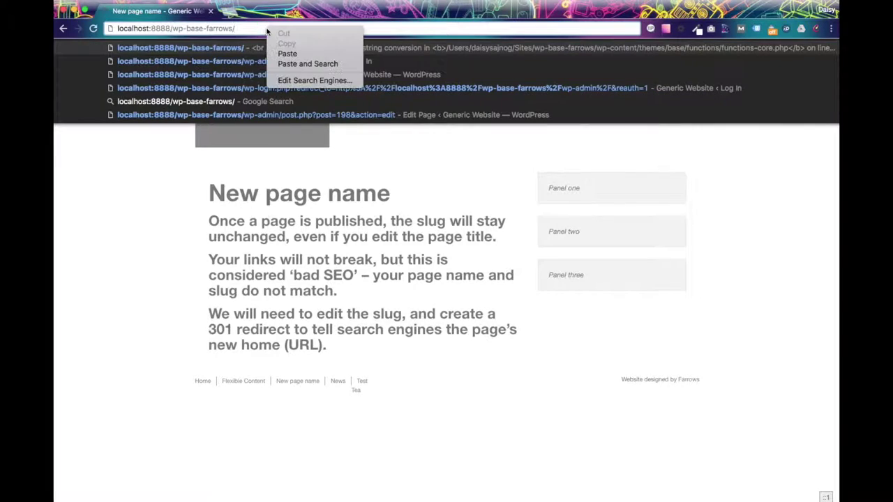
{"action": "left_click", "coordinate": [285, 54]}
{"action": "type", "text": "/"}
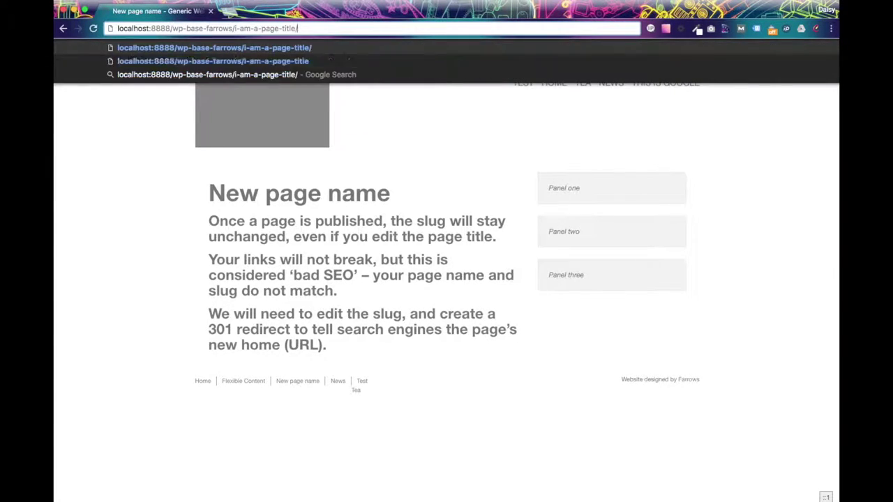
{"action": "key", "text": "Return"}
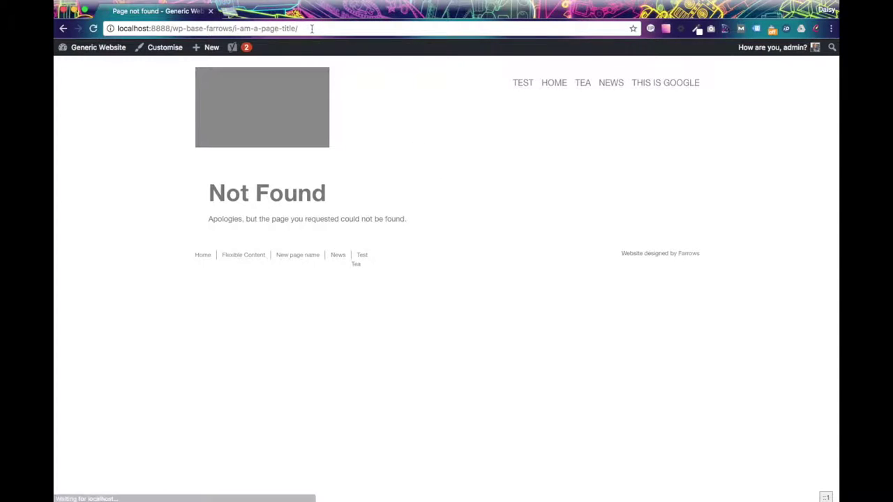
{"action": "left_click", "coordinate": [62, 28]}
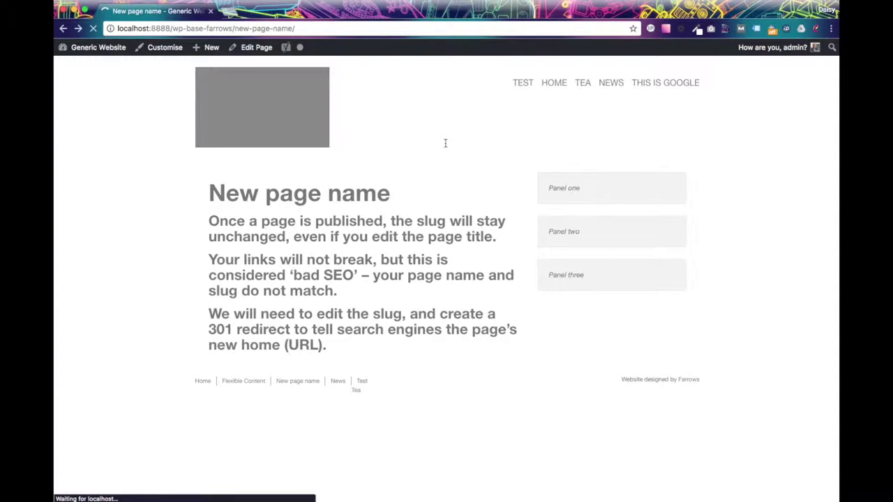
Return to the page editor and open the Quick Redirects (301 Redirects) screen
{"action": "mouse_move", "coordinate": [247, 52]}
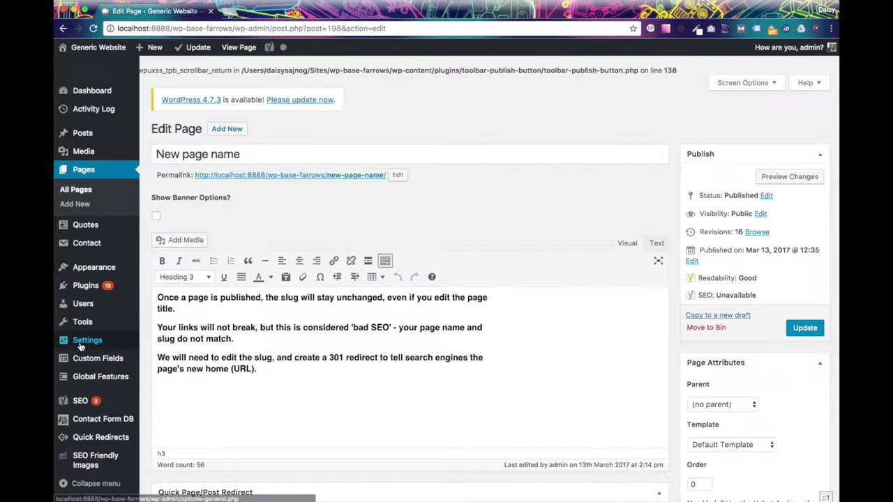
{"action": "mouse_move", "coordinate": [117, 438]}
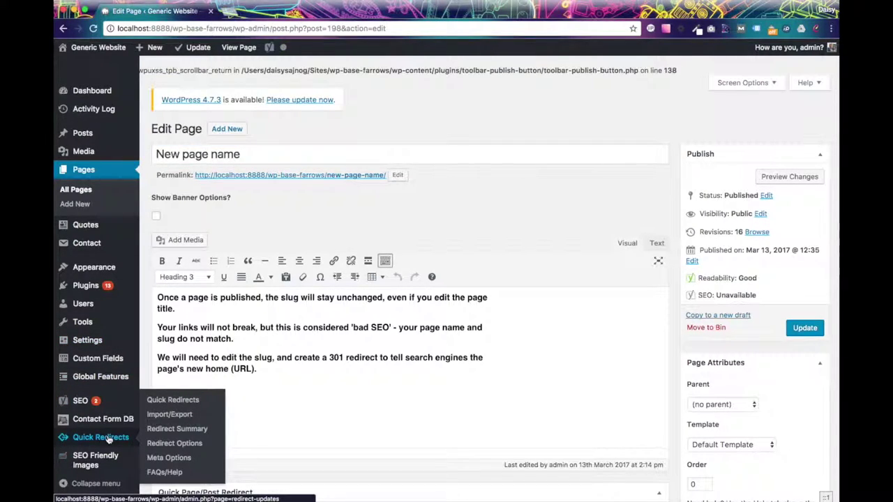
{"action": "left_click", "coordinate": [110, 436]}
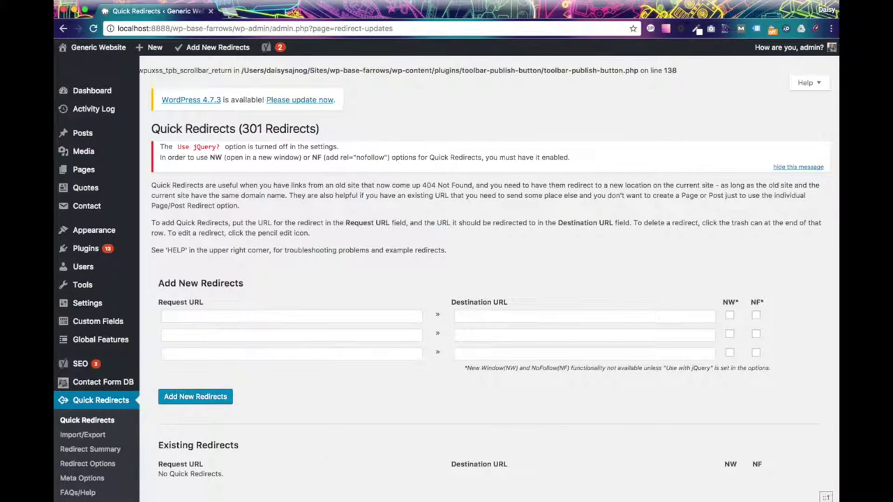
Copy the old slug i-am-a-page-title from the text note into the first Request URL field
{"action": "key", "text": "super+Tab"}
{"action": "left_click", "coordinate": [621, 268]}
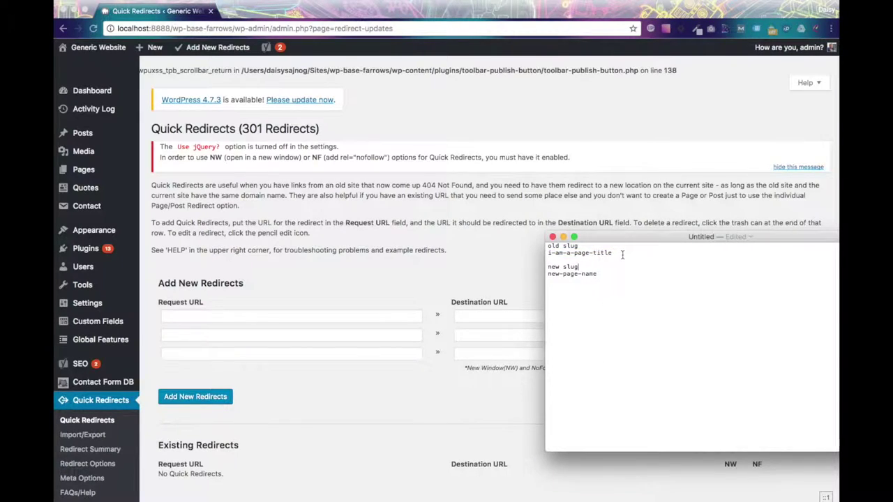
{"action": "left_click_drag", "start_coordinate": [622, 255], "coordinate": [547, 253]}
{"action": "right_click", "coordinate": [583, 252]}
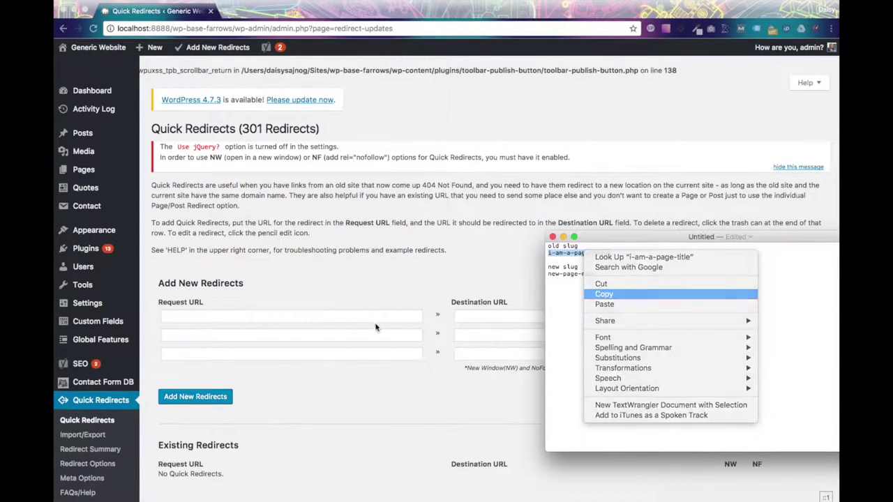
{"action": "left_click", "coordinate": [291, 315]}
{"action": "type", "text": "/"}
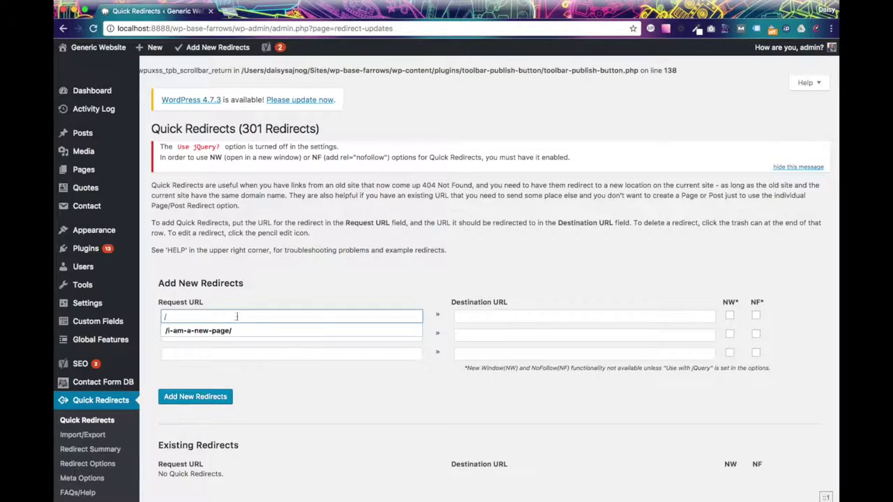
{"action": "right_click", "coordinate": [239, 318]}
{"action": "left_click", "coordinate": [241, 382]}
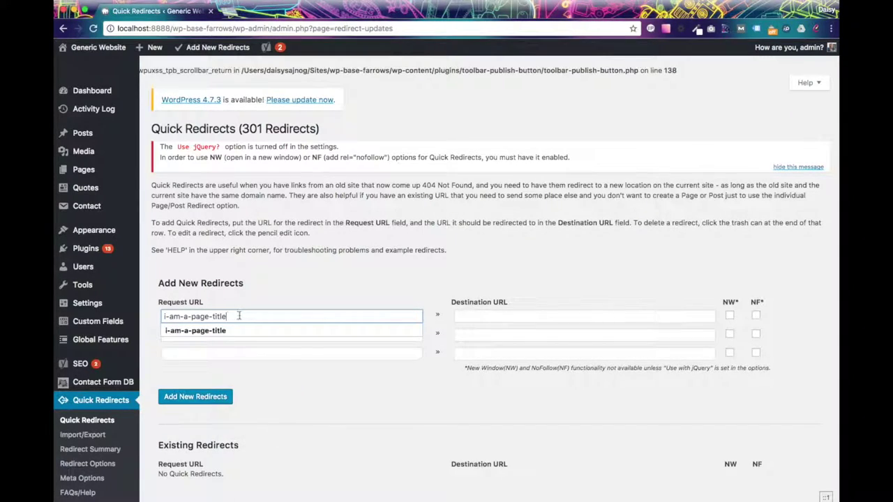
Add a leading and a trailing slash to the request URL so it reads /i-am-a-page-title/
{"action": "type", "text": "/"}
{"action": "key", "text": "BackSpace"}
{"action": "left_click", "coordinate": [195, 330]}
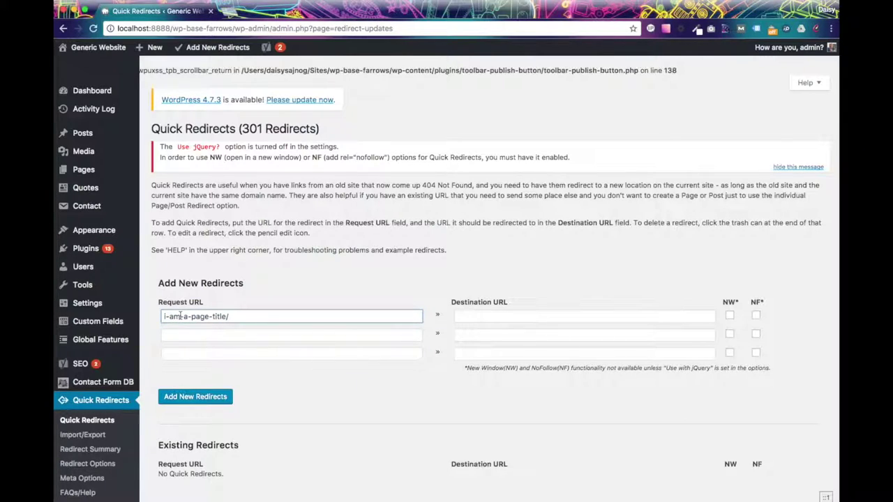
{"action": "left_click", "coordinate": [181, 316]}
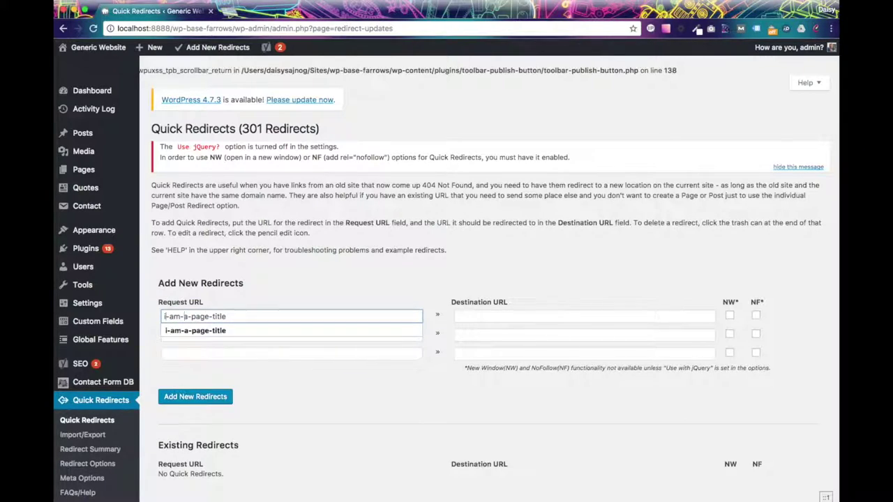
{"action": "key", "text": "Home"}
{"action": "type", "text": "/"}
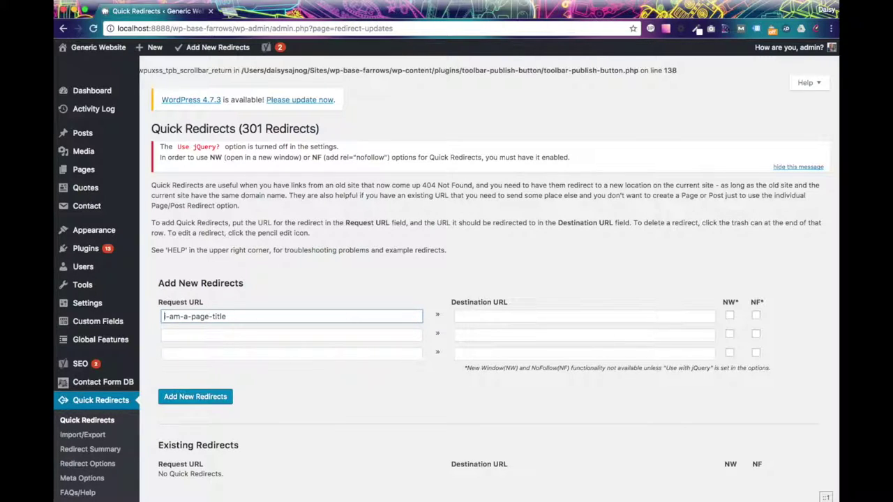
{"action": "type", "text": "/"}
Prefix the new slug in the text note with a slash, copy /new-page-name, and return to the browser
{"action": "key", "text": "super+Tab"}
{"action": "left_click", "coordinate": [600, 272]}
{"action": "left_click", "coordinate": [548, 273]}
{"action": "type", "text": "/"}
{"action": "left_click_drag", "start_coordinate": [548, 273], "coordinate": [598, 274]}
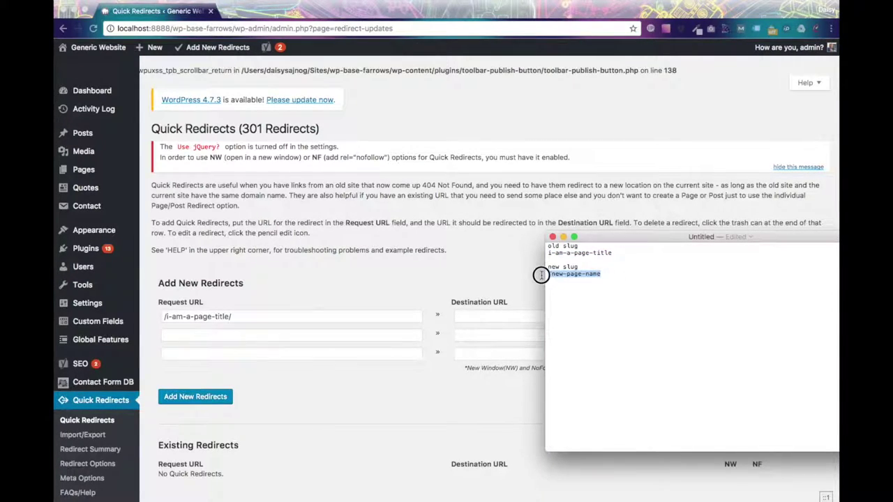
{"action": "right_click", "coordinate": [560, 273]}
{"action": "left_click", "coordinate": [579, 314]}
{"action": "key", "text": "super+Tab"}
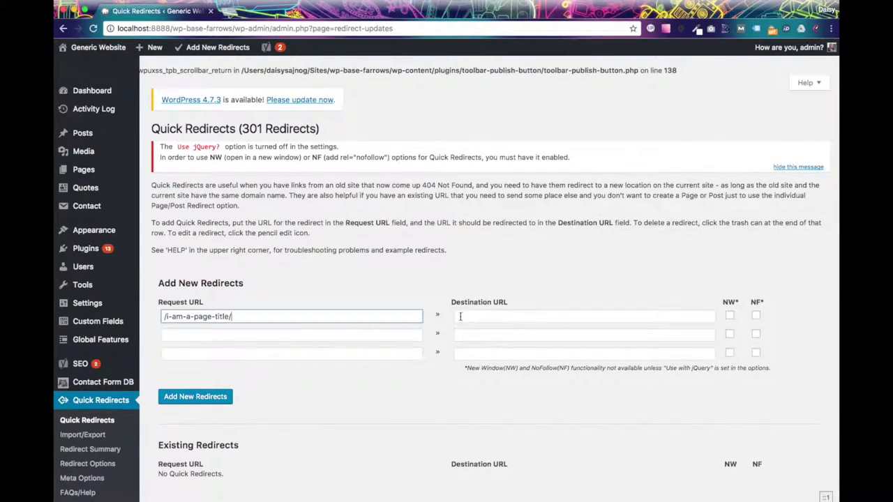
Enter /new-page-name/ as the destination URL of the first row and add the new redirect
{"action": "left_click", "coordinate": [466, 315]}
{"action": "key", "text": "super+v"}
{"action": "left_click", "coordinate": [396, 279]}
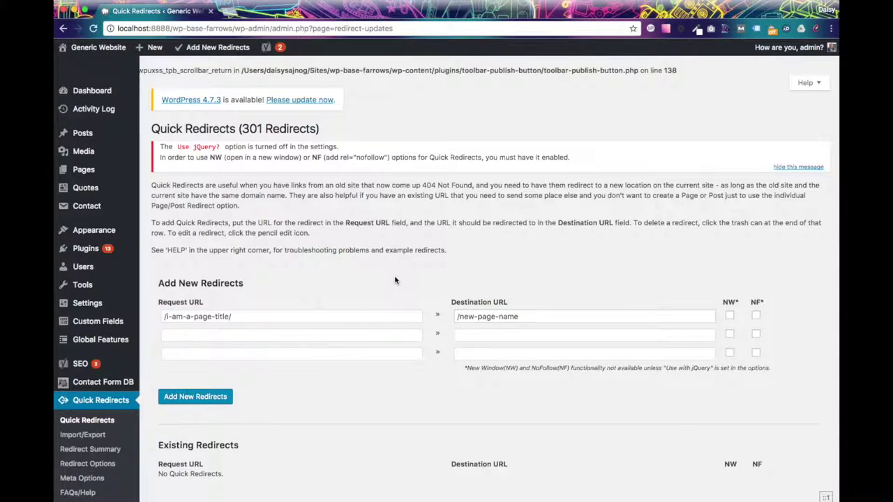
{"action": "left_click", "coordinate": [548, 313]}
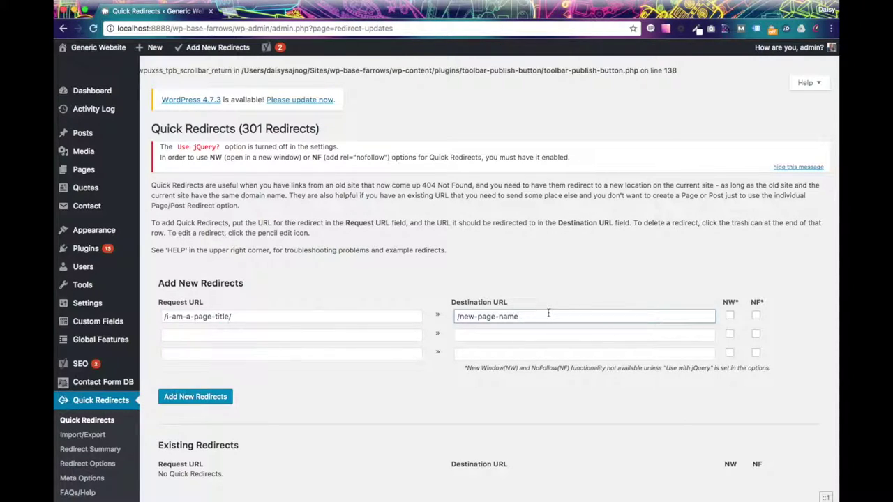
{"action": "left_click", "coordinate": [208, 399]}
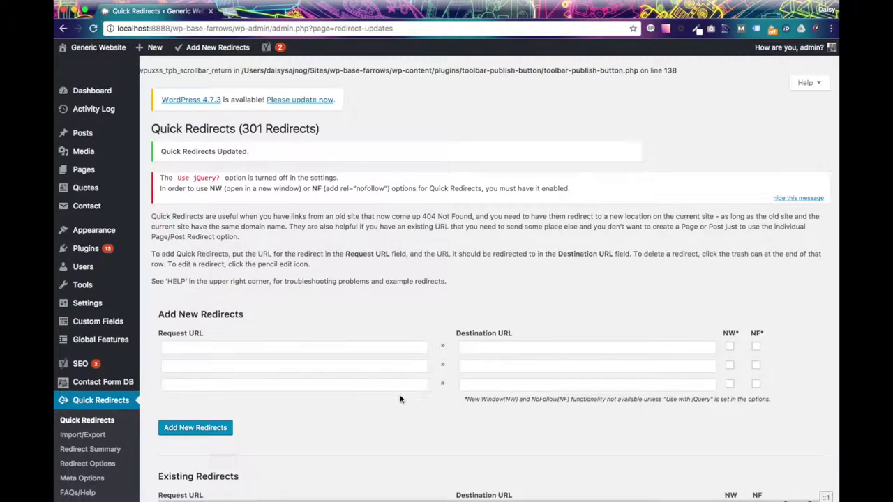
Open the site's front end in a new tab and copy /i-am-a-page-title/ from the existing redirect
{"action": "scroll", "coordinate": [397, 401], "scroll_direction": "down", "scroll_amount": 1}
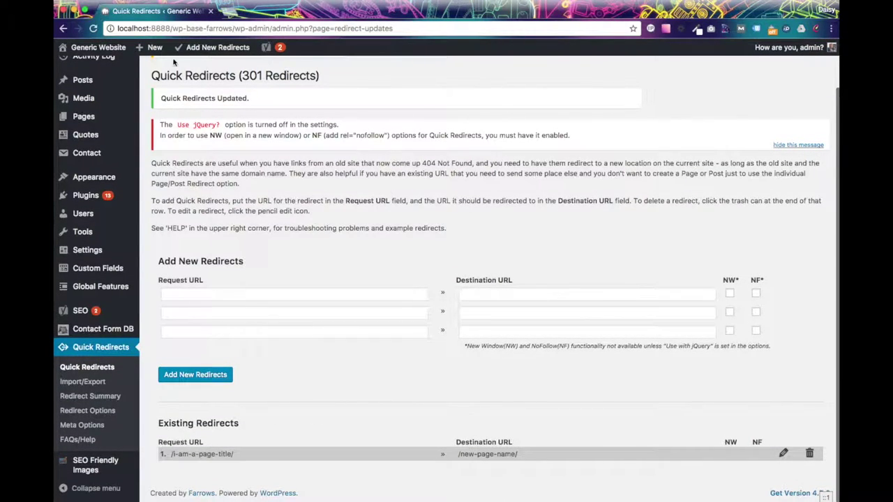
{"action": "right_click", "coordinate": [99, 46]}
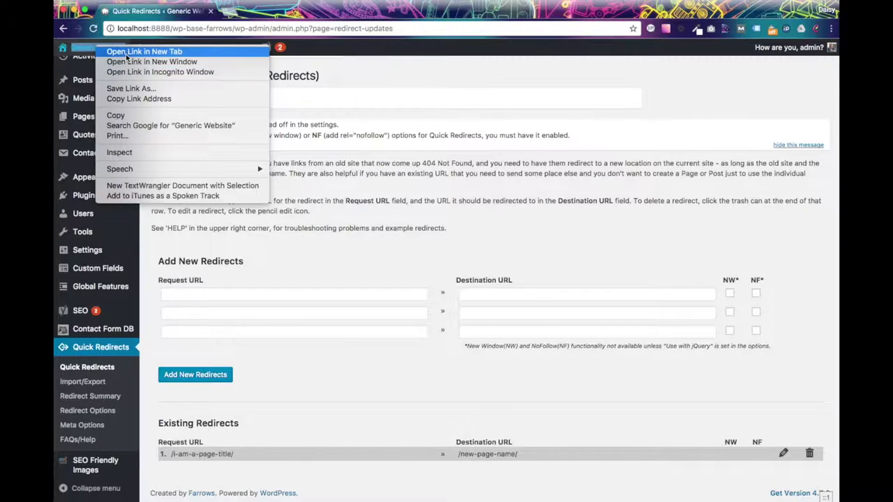
{"action": "left_click", "coordinate": [153, 50]}
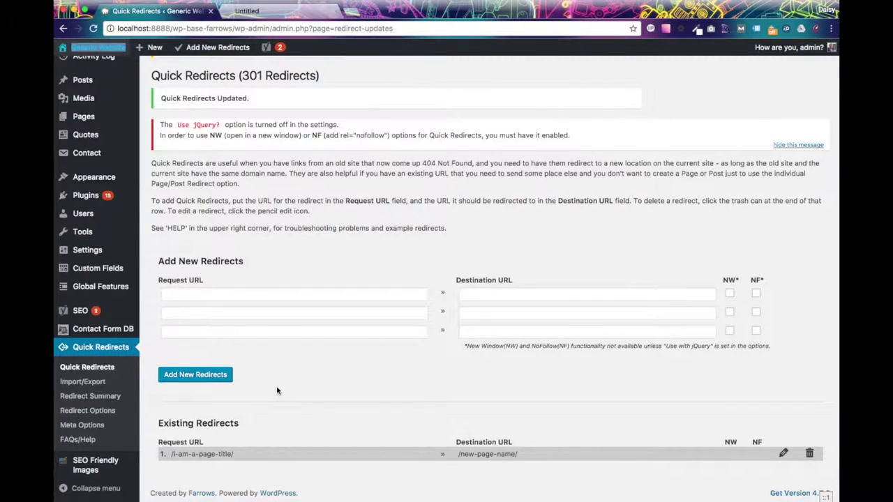
{"action": "left_click_drag", "start_coordinate": [239, 454], "coordinate": [185, 454]}
{"action": "right_click", "coordinate": [213, 454]}
{"action": "left_click", "coordinate": [230, 477]}
{"action": "left_click", "coordinate": [365, 251]}
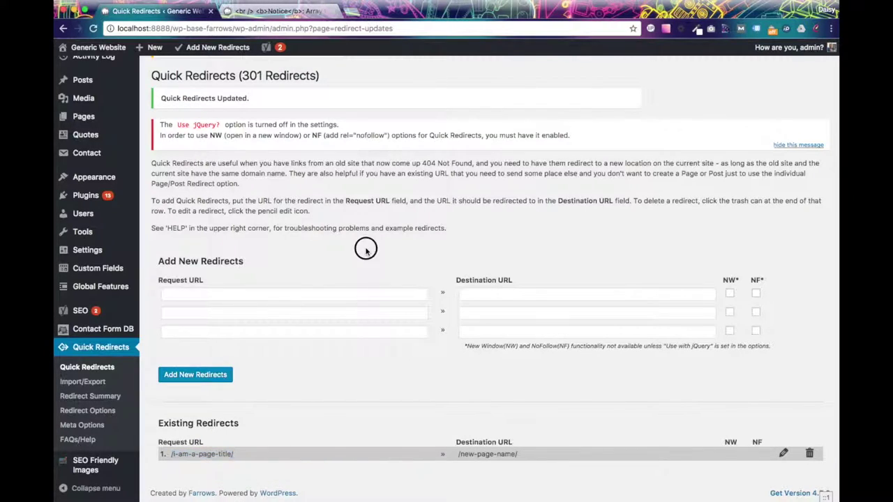
Test the redirect in the front-end tab by loading localhost:8888/wp-base-farrows//i-am-a-page-title/
{"action": "left_click", "coordinate": [276, 12]}
{"action": "left_click", "coordinate": [260, 31]}
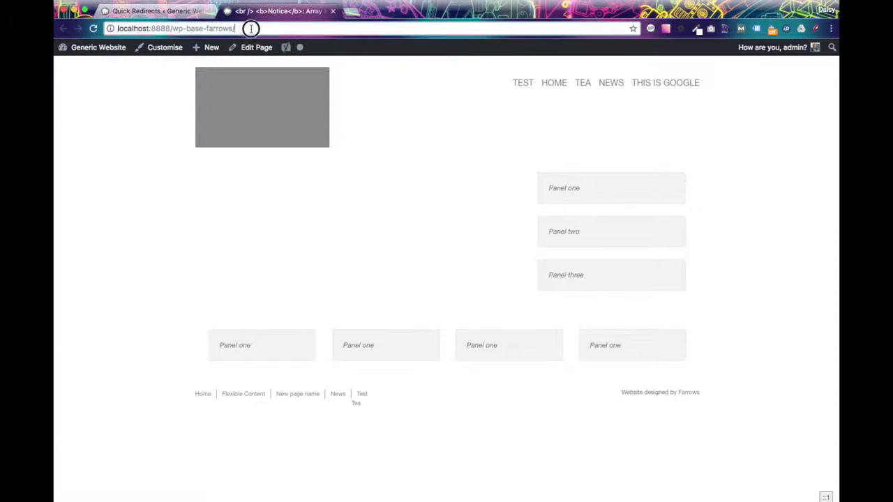
{"action": "right_click", "coordinate": [261, 31]}
{"action": "left_click", "coordinate": [278, 54]}
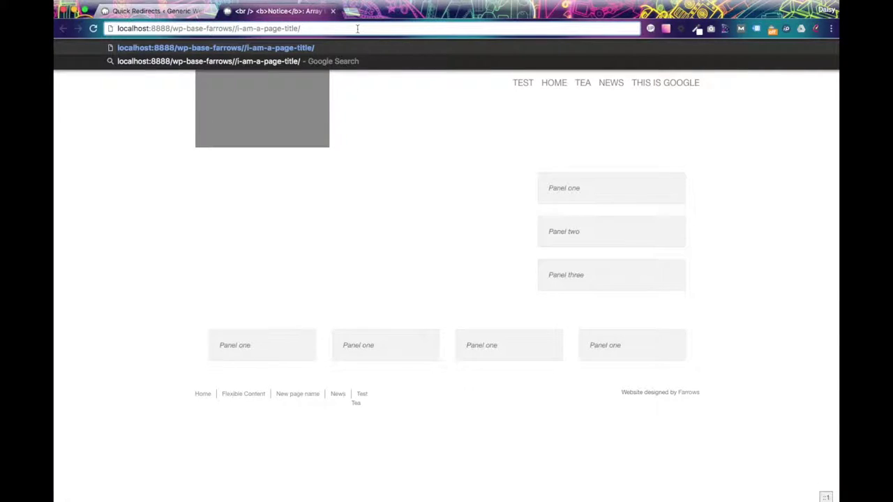
{"action": "key", "text": "Return"}
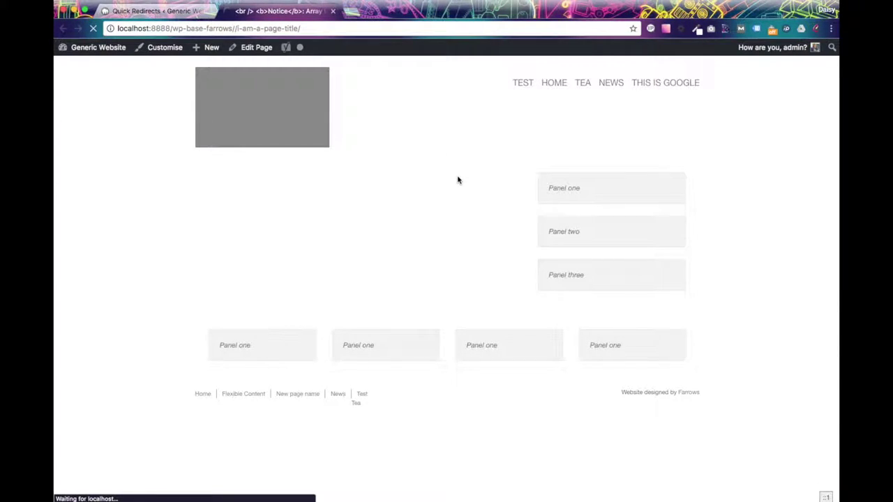
{"action": "left_click", "coordinate": [236, 28]}
{"action": "left_click", "coordinate": [236, 28]}
{"action": "key", "text": "shift+End"}
{"action": "key", "text": "super+v"}
{"action": "key", "text": "Return"}
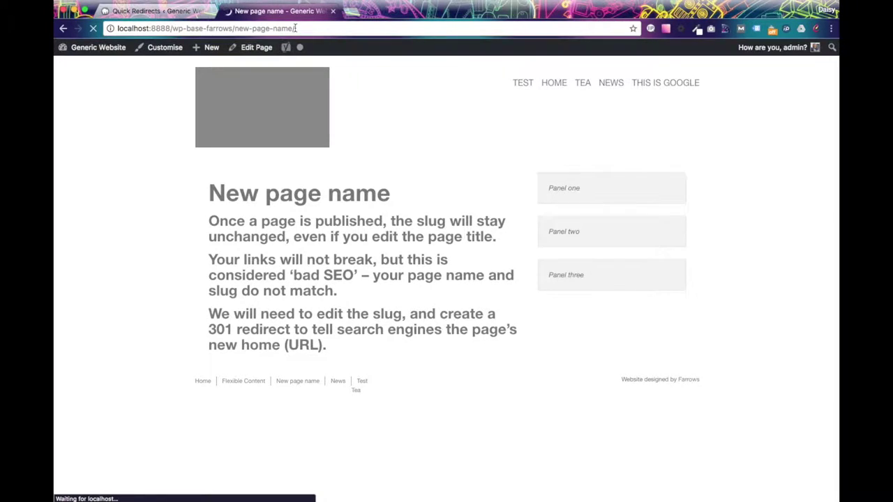
Retest the redirect with a single slash by loading localhost:8888/wp-base-farrows/i-am-a-page-title/
{"action": "left_click_drag", "start_coordinate": [295, 28], "coordinate": [238, 30]}
{"action": "key", "text": "BackSpace"}
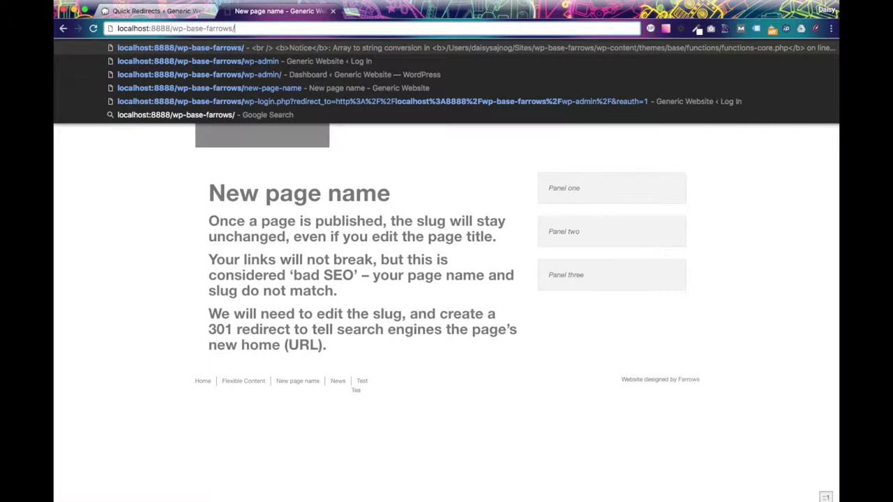
{"action": "key", "text": "super+v"}
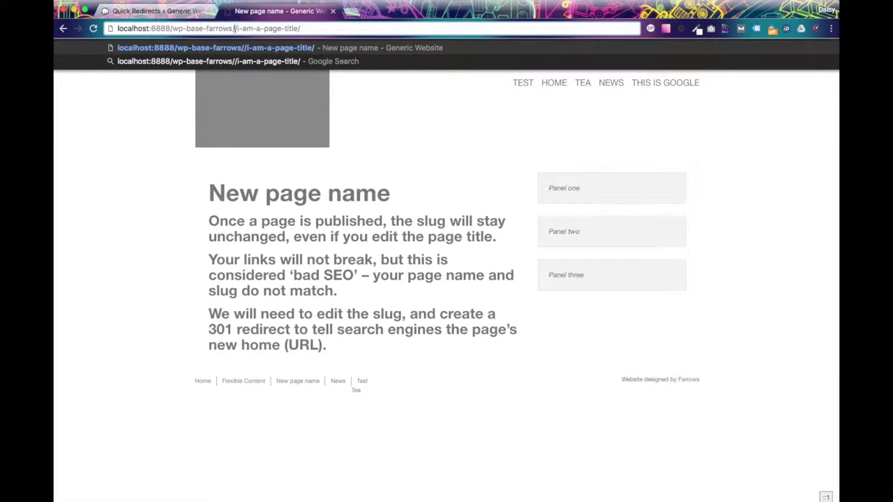
{"action": "key", "text": "BackSpace"}
{"action": "key", "text": "Return"}
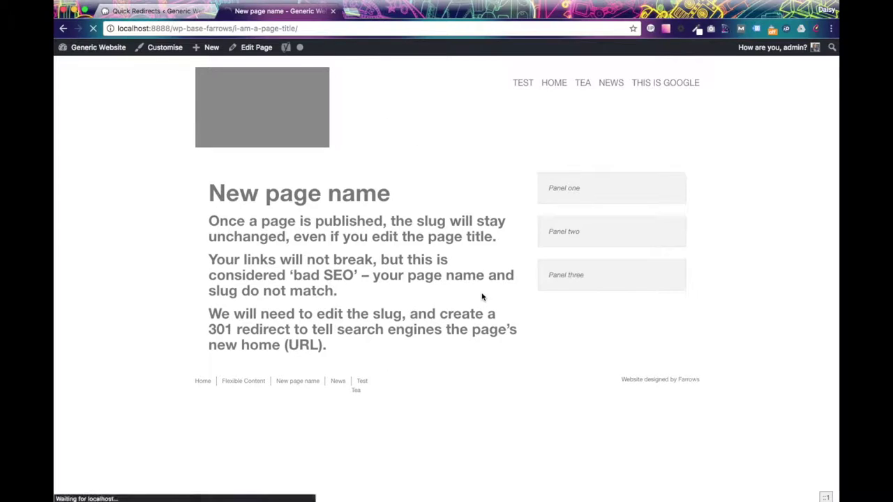